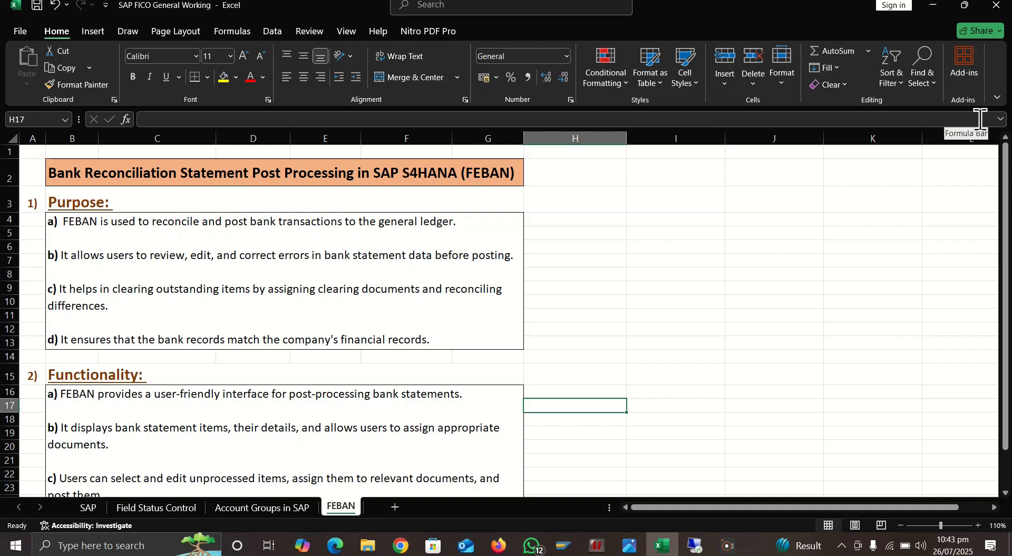
- Read through the purpose and functionality notes on the FEBAN sheet
left_click(570, 313)
key("Down")
key("Down")
key("Down")
key("Down")
key("Down")
key("Down")
key("Down")
key("Down")
key("Down")
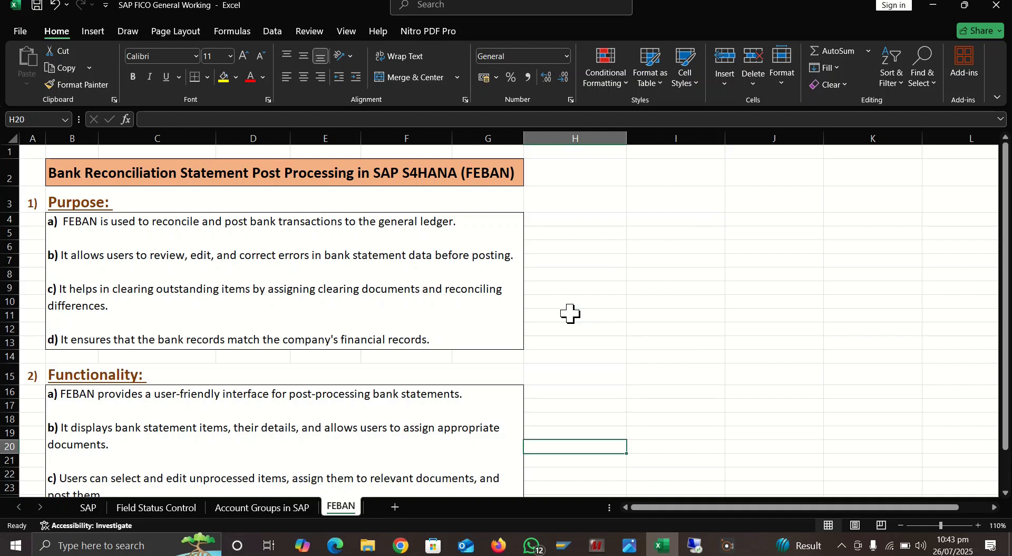
key("Down")
key("Down")
key("Down")
key("Down")
key("Down")
key("Down")
key("Down")
key("Down")
key("Down")
key("Down")
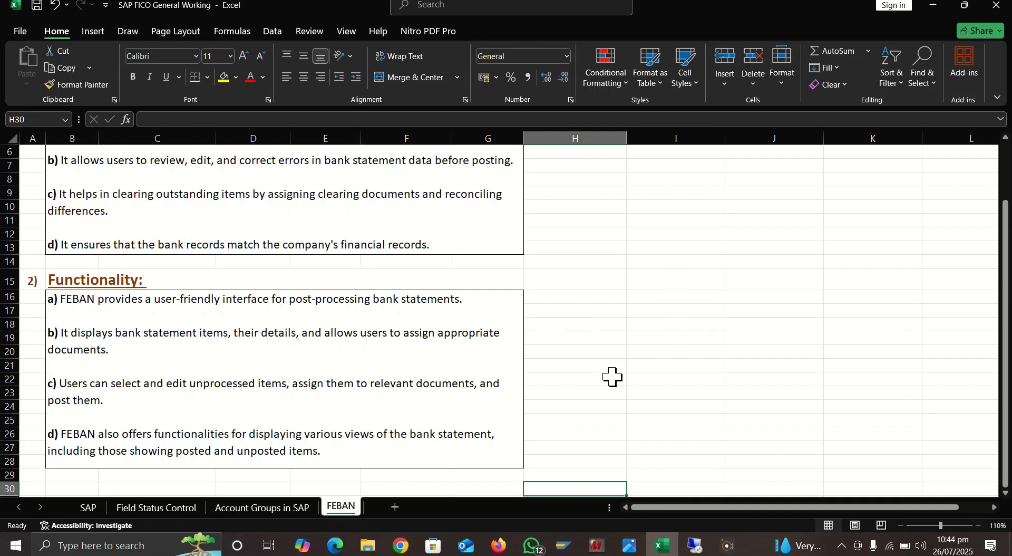
- Switch to the SAP remote session and run transaction FEBAN
left_click(694, 544)
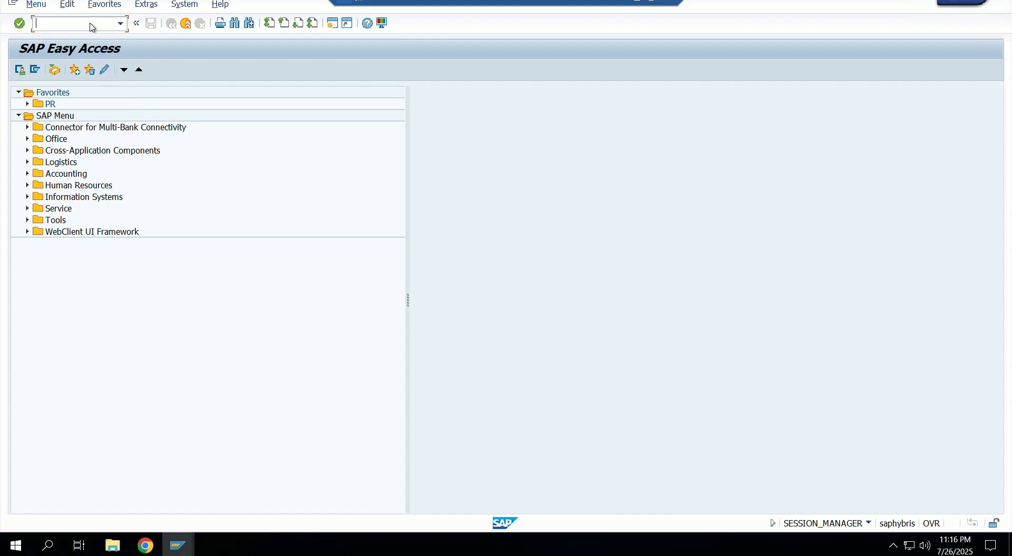
type("feban")
key("BackSpace")
key("BackSpace")
key("BackSpace")
key("BackSpace")
key("BackSpace")
type("FEN")
key("BackSpace")
type("BAN")
key("Return")
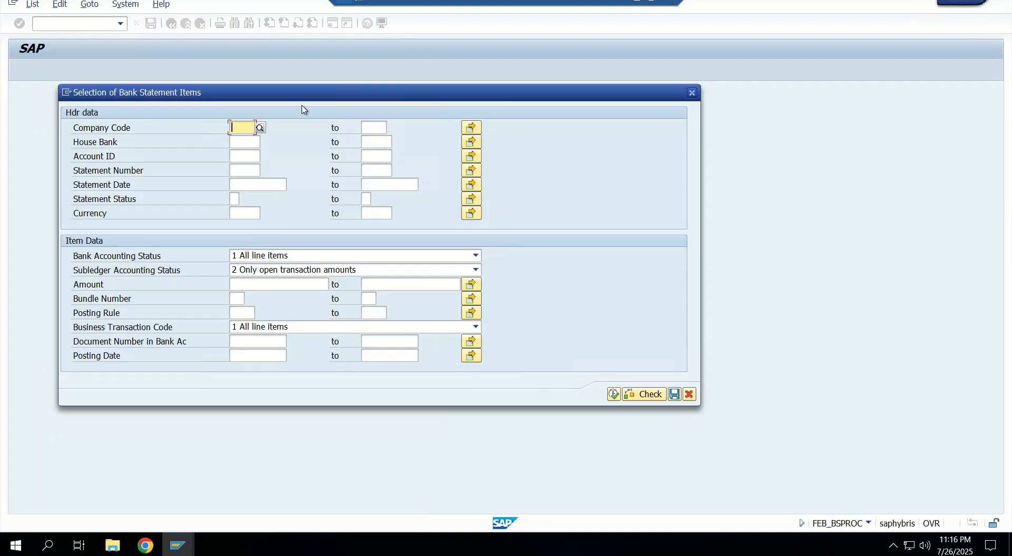
- Display the bank statement items for company code UPCL with the subledger accounting status set to all line items
type("UPCL")
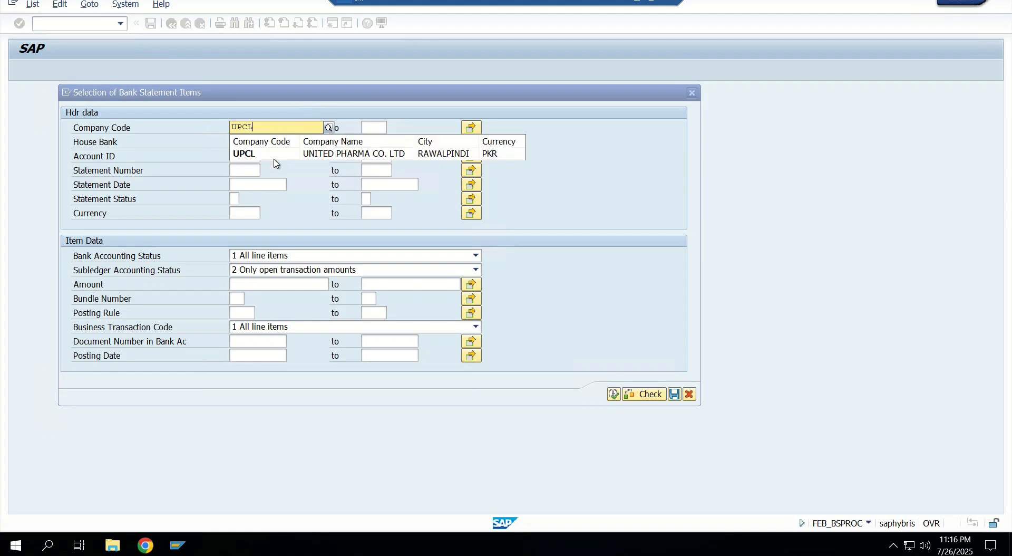
left_click(275, 155)
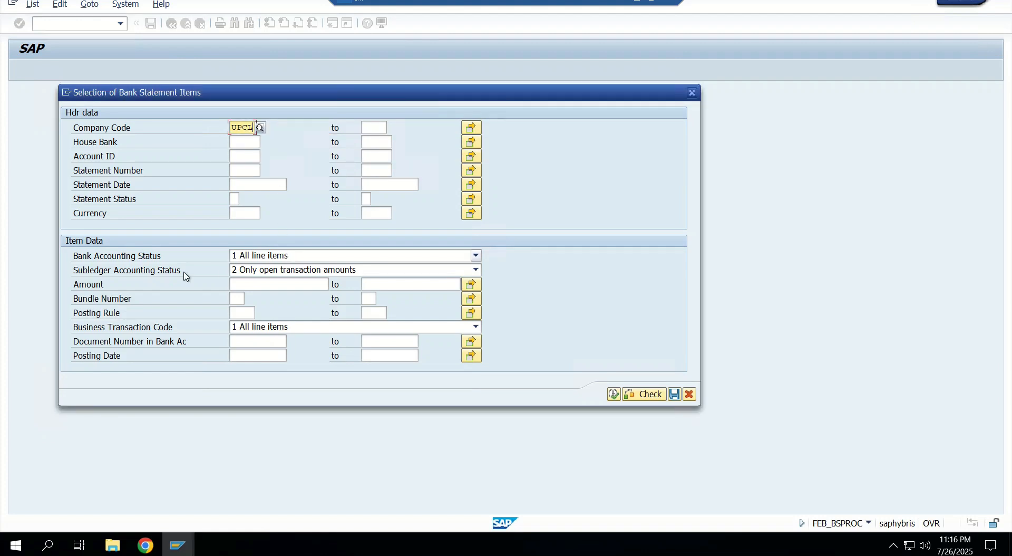
left_click(281, 271)
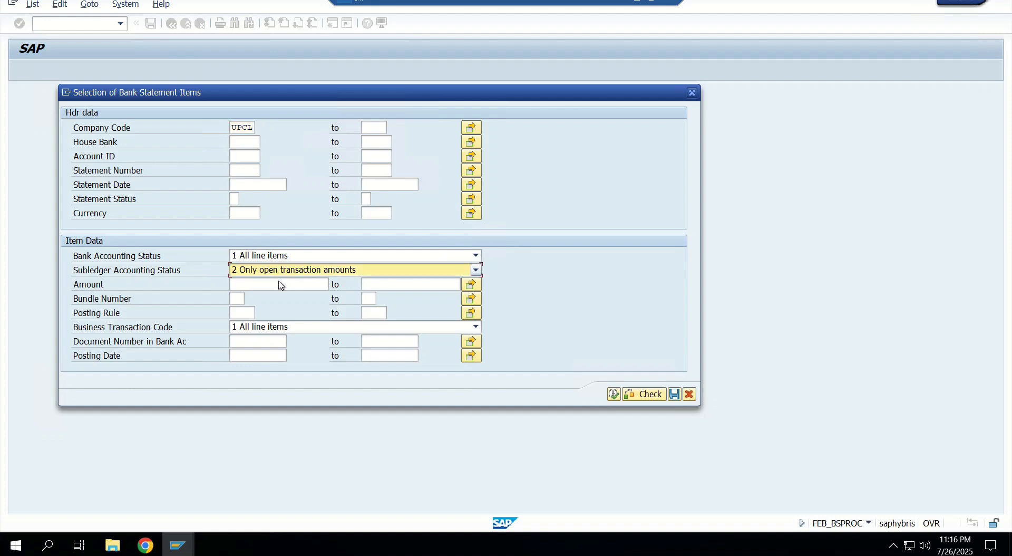
key("Return")
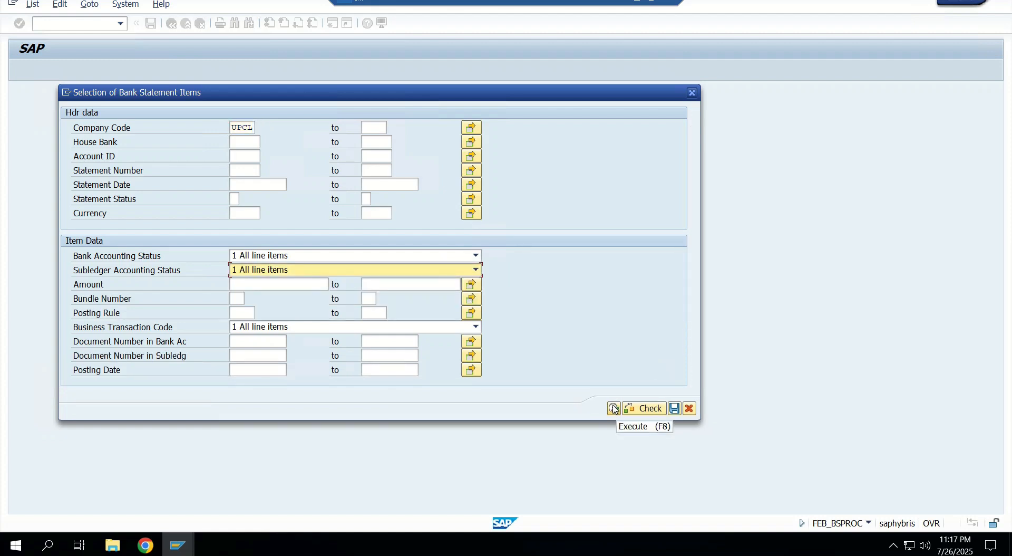
left_click(614, 408)
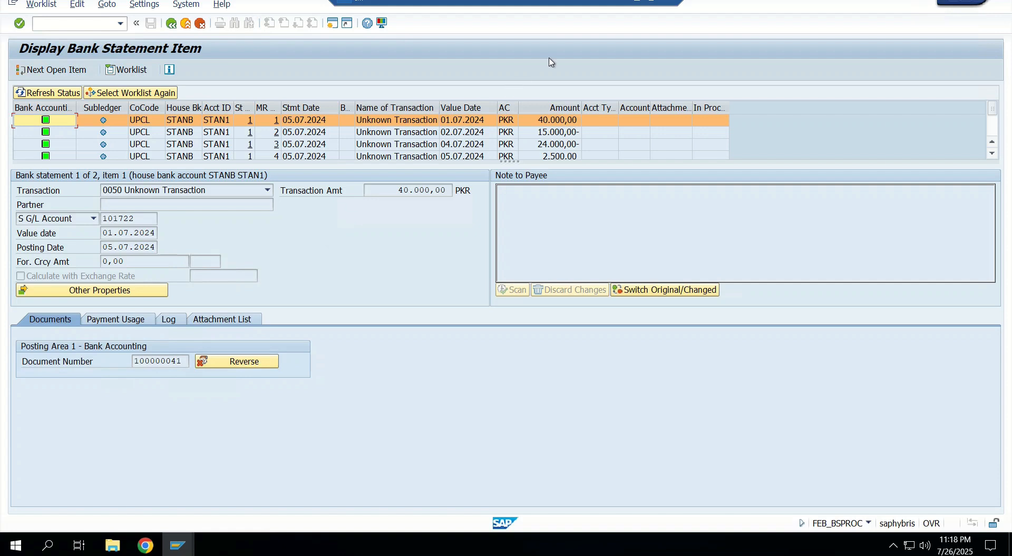
- Open a second SAP session, run transaction SU3 and show the user profile's parameters
left_click(333, 23)
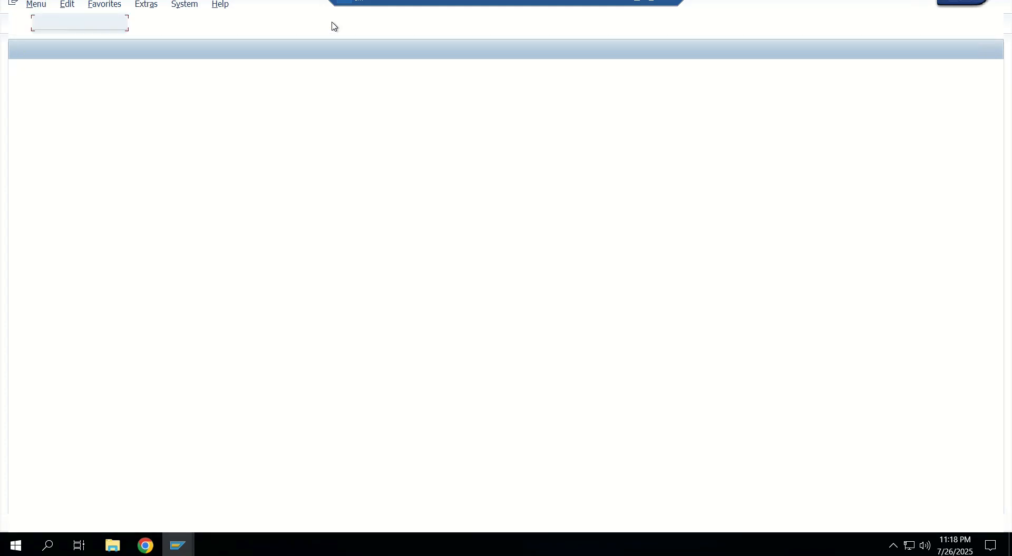
type("SU3")
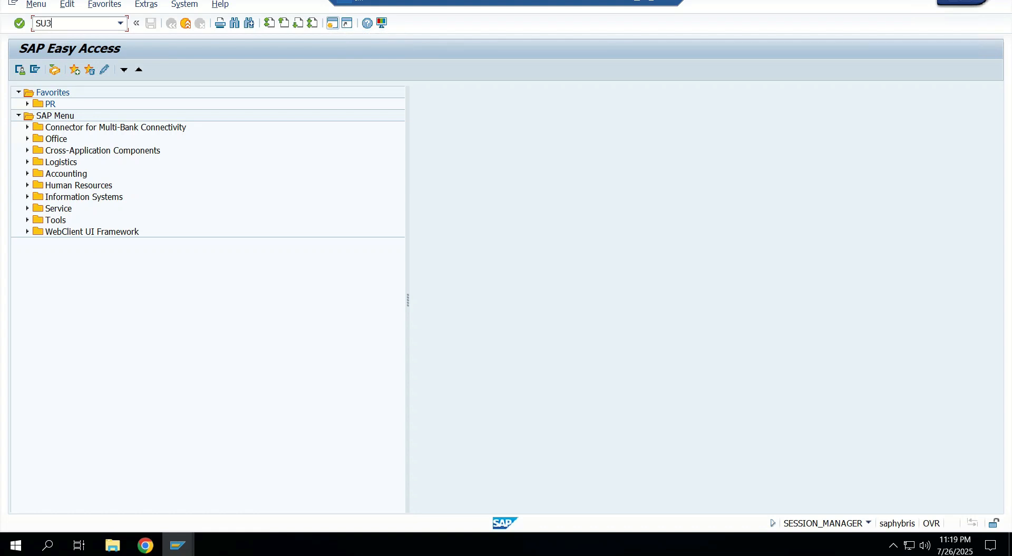
key("Return")
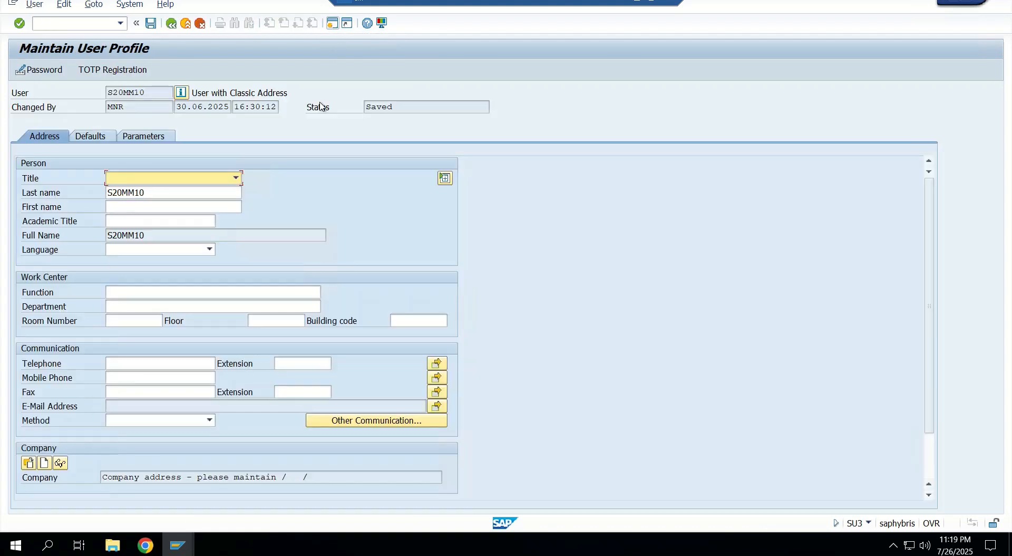
left_click(139, 136)
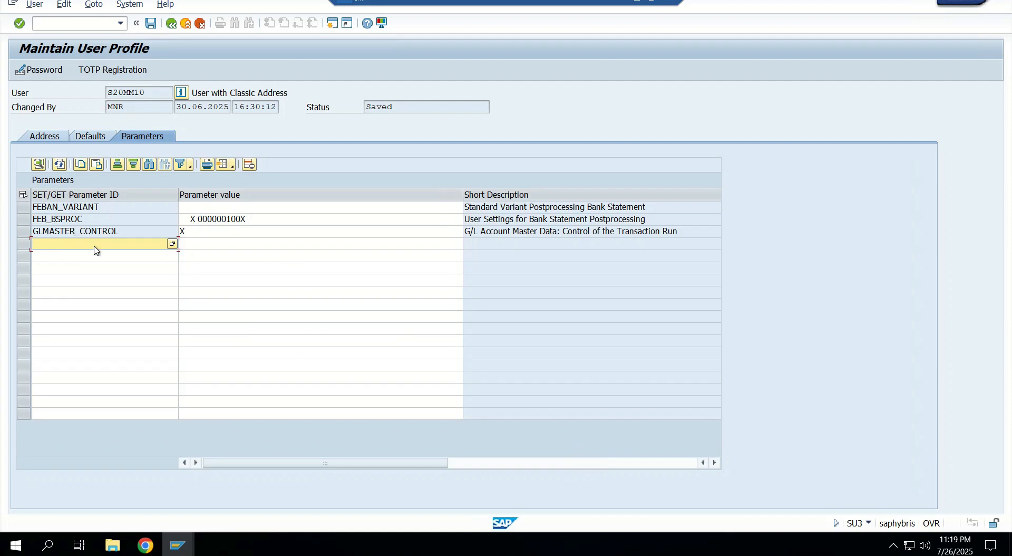
- Add the user parameter FIN_BSPROC_UI with the value FEBAN and save the profile
type("FIN_BSPROC_")
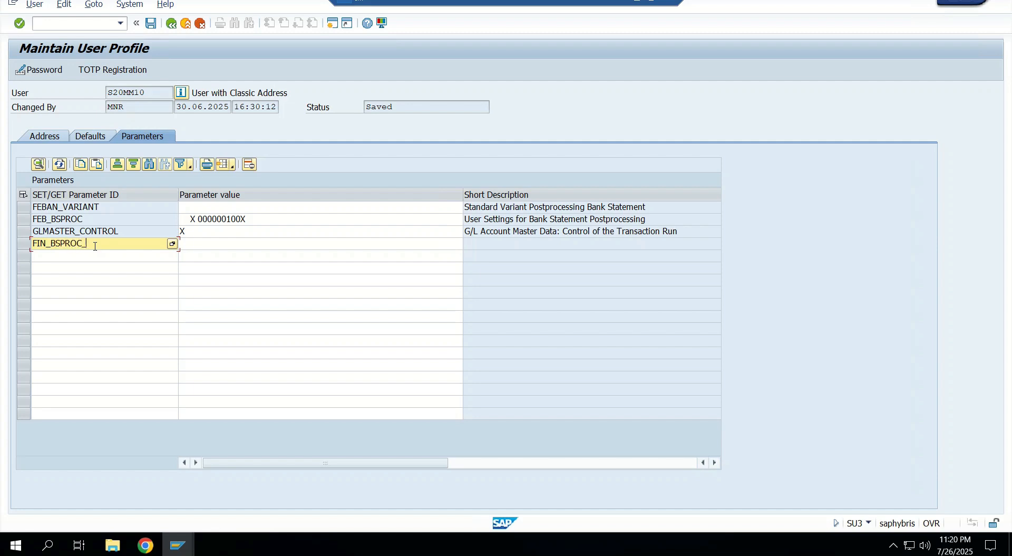
type("UI")
key("Return")
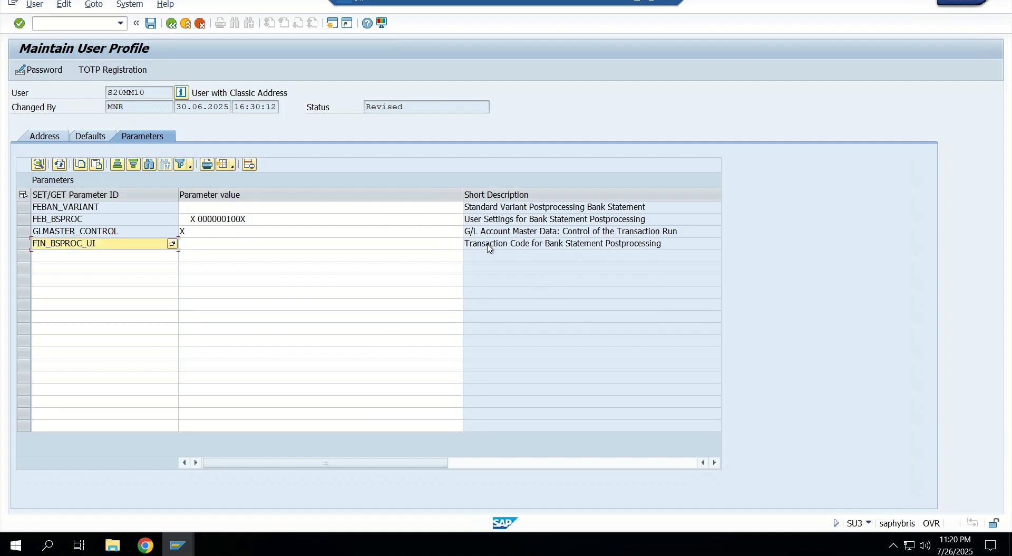
left_click(334, 247)
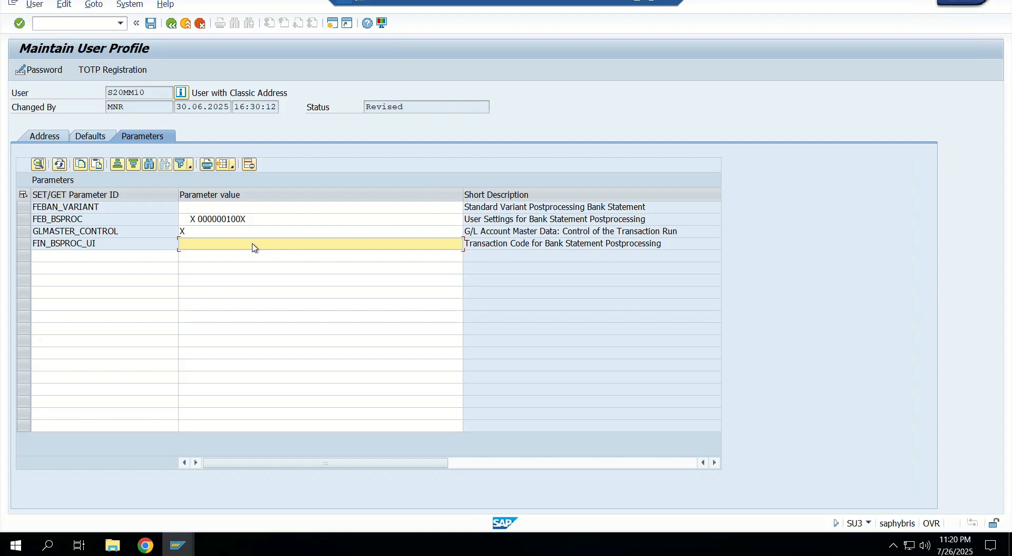
type("FEBAN")
left_click(152, 24)
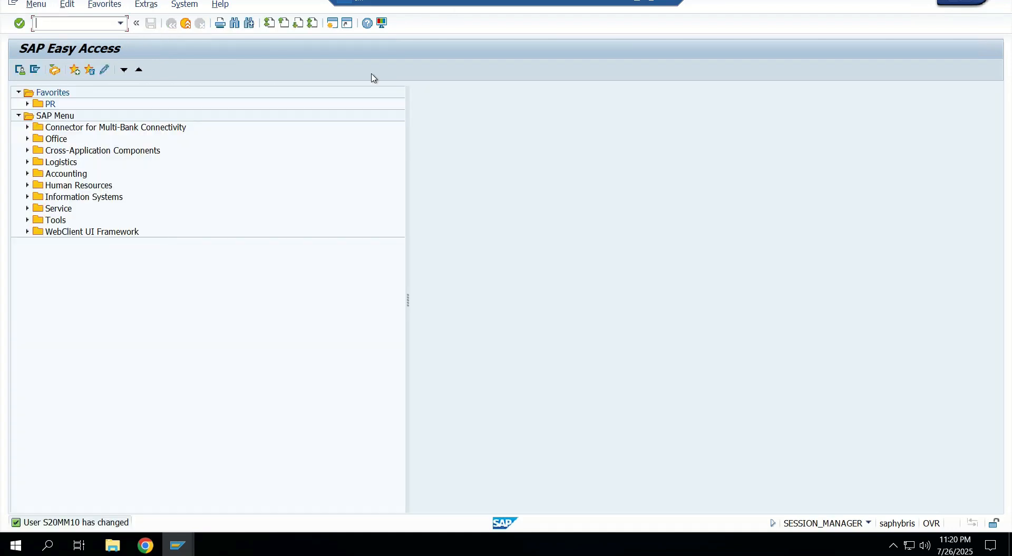
- Run transaction FEBAN in this session and list the bank statements for company code UPCL
type("FEBAN")
key("Return")
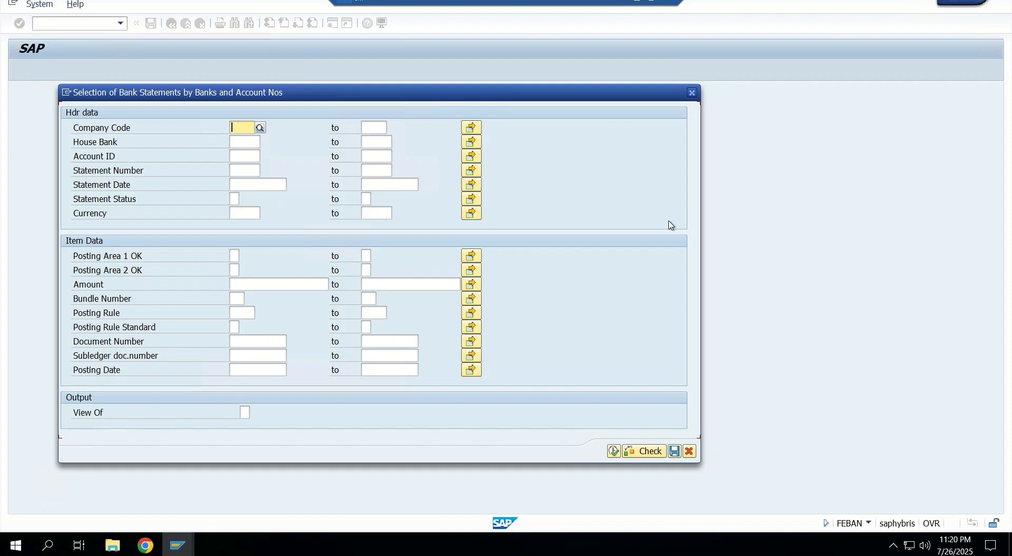
type("UPL")
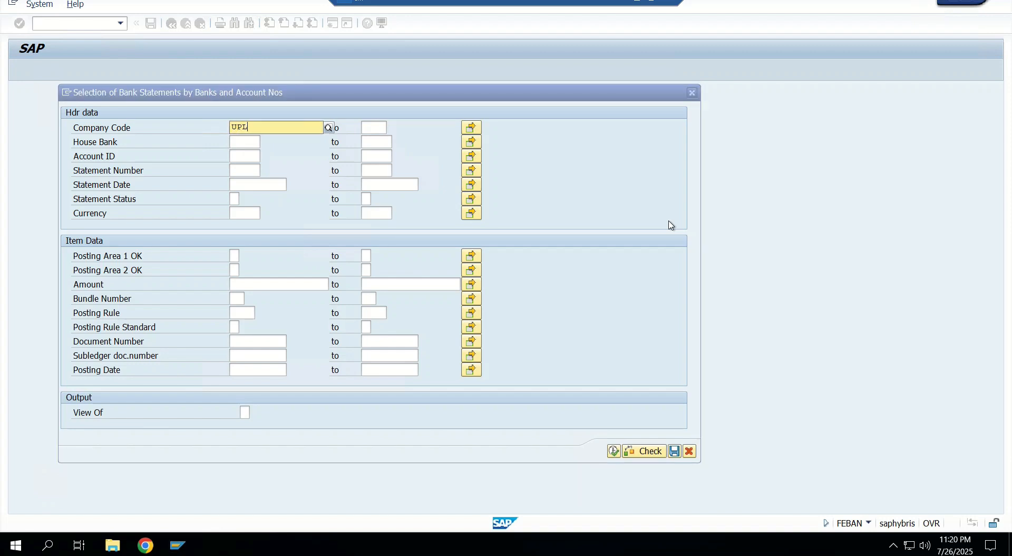
key("BackSpace")
type("CL")
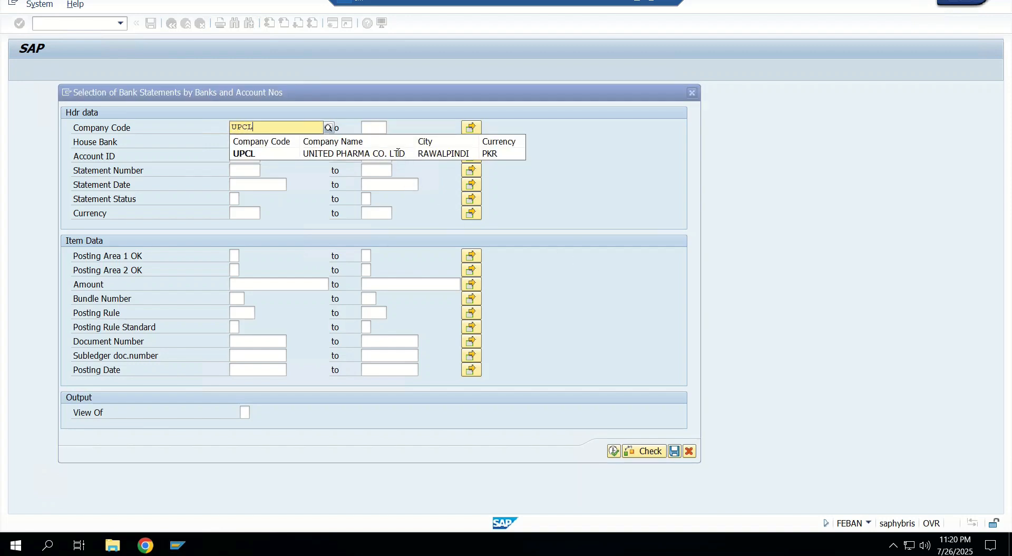
left_click(398, 153)
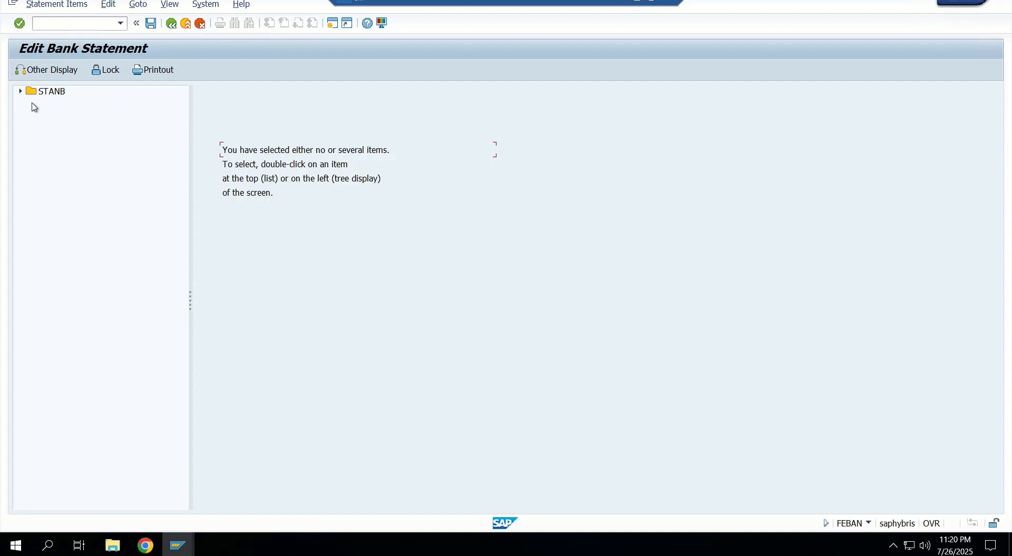
- Expand house bank STANB, account STAN1 and statement 3, and show the details of item 00001
left_click(22, 93)
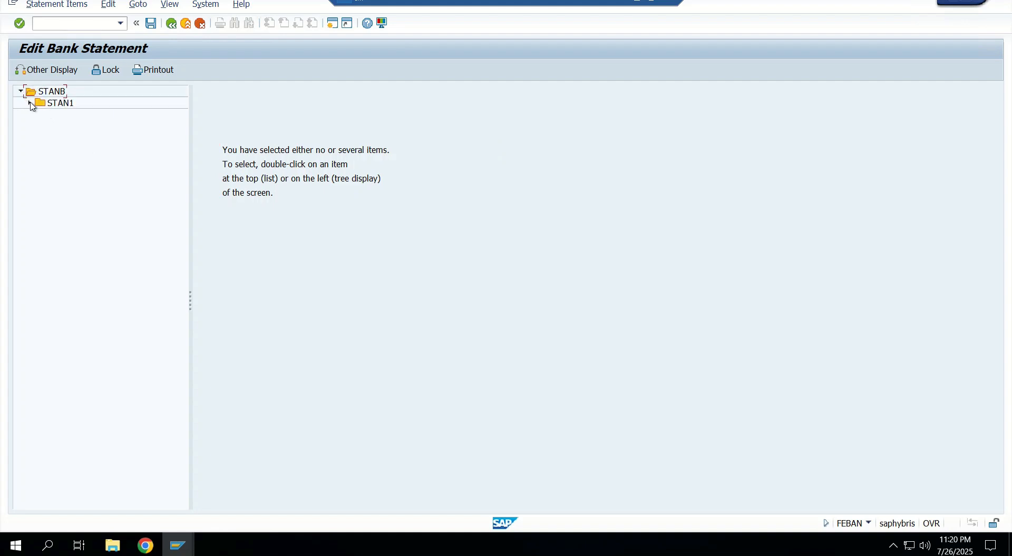
left_click(30, 103)
left_click(53, 114)
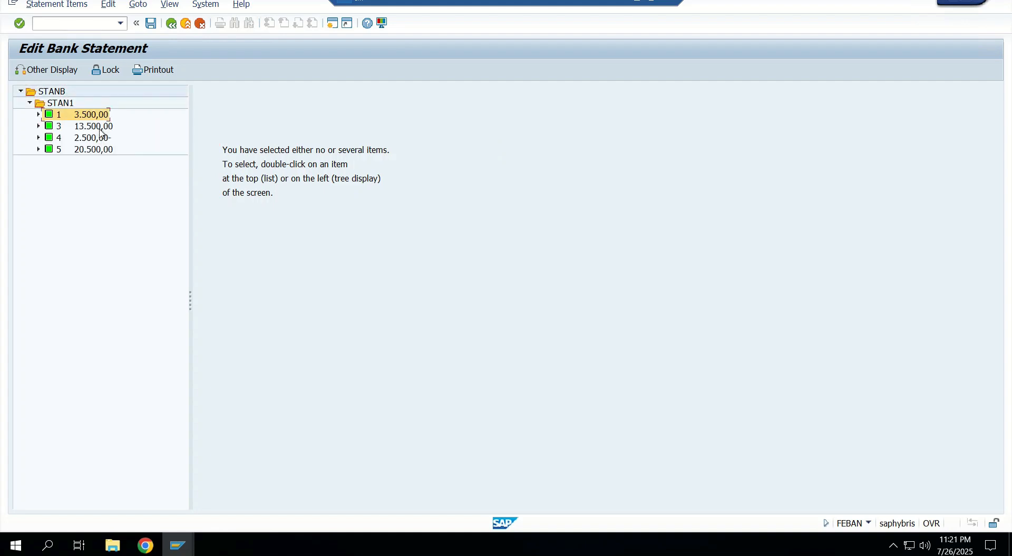
left_click(39, 127)
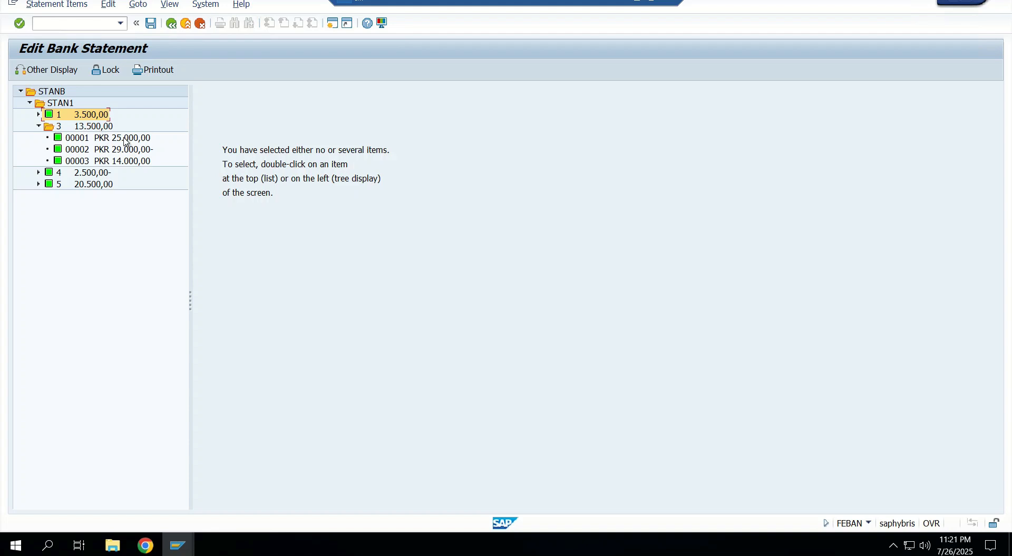
double_click(125, 139)
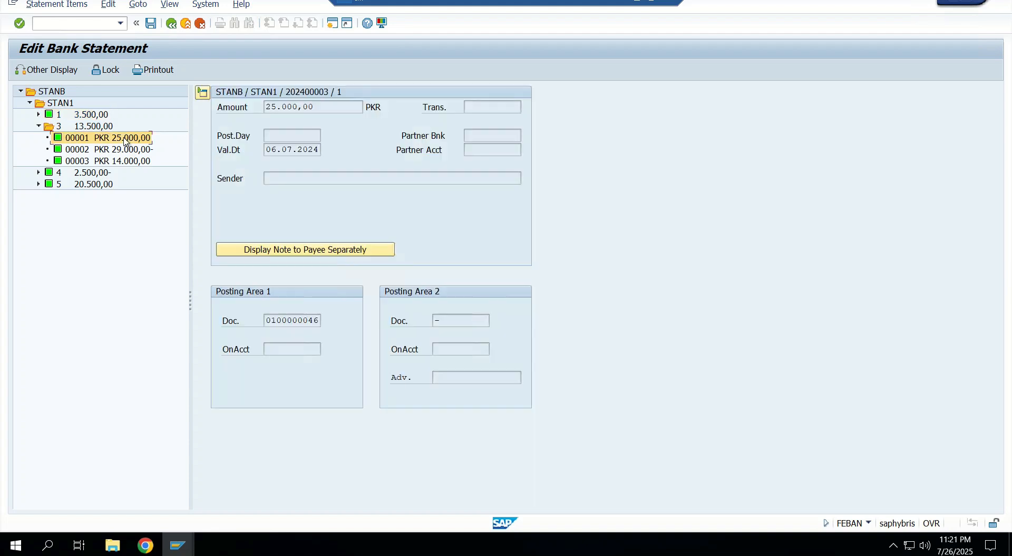
- Examine the line items of item 00001's Posting Area 1 document with a wider Description column, then return to the statement
left_click(291, 320)
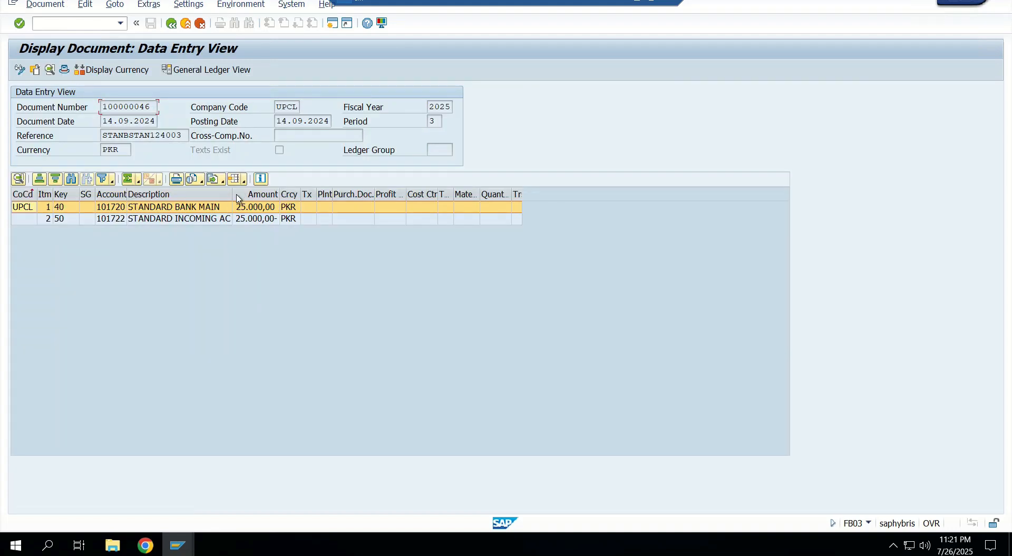
left_click_drag(231, 193, 237, 193)
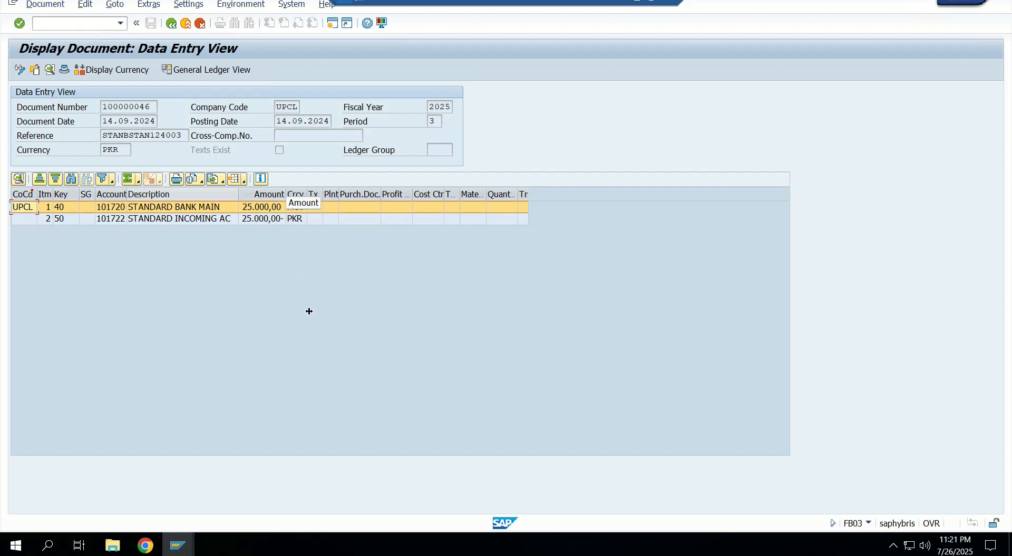
left_click(221, 218)
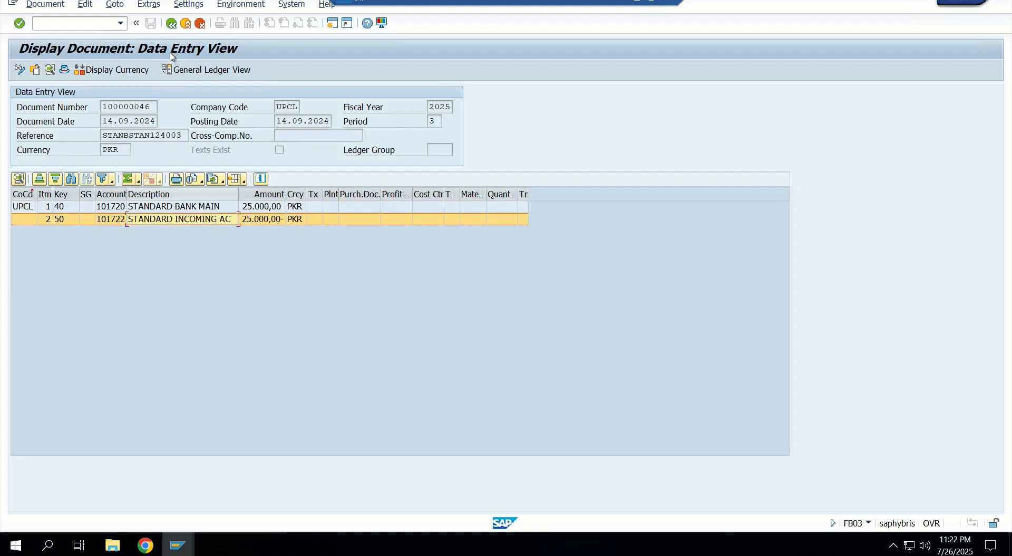
left_click(171, 23)
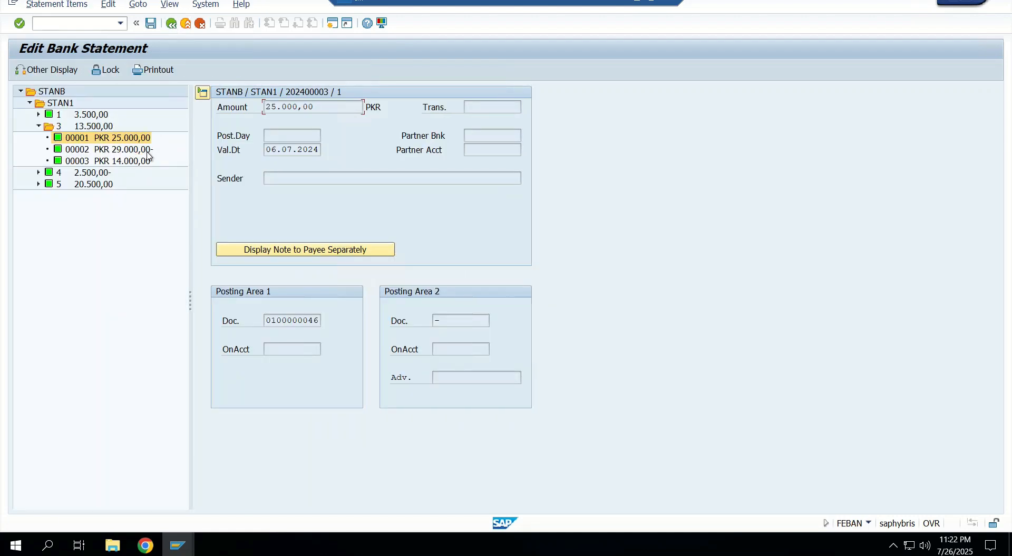
- Examine the main bank and outgoing account lines of item 00002's Posting Area 1 document, then return to the statement
double_click(292, 321)
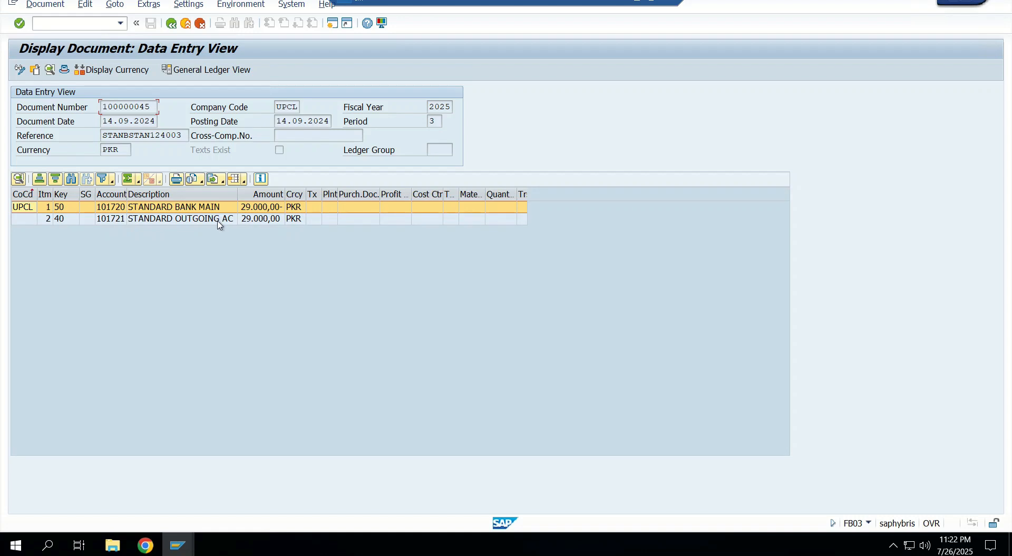
left_click(173, 221)
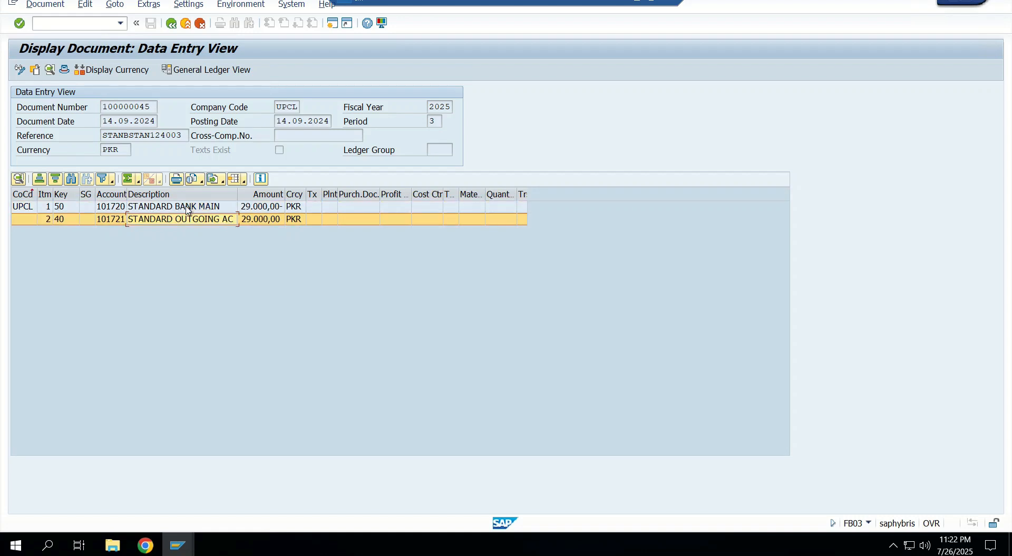
left_click(187, 208)
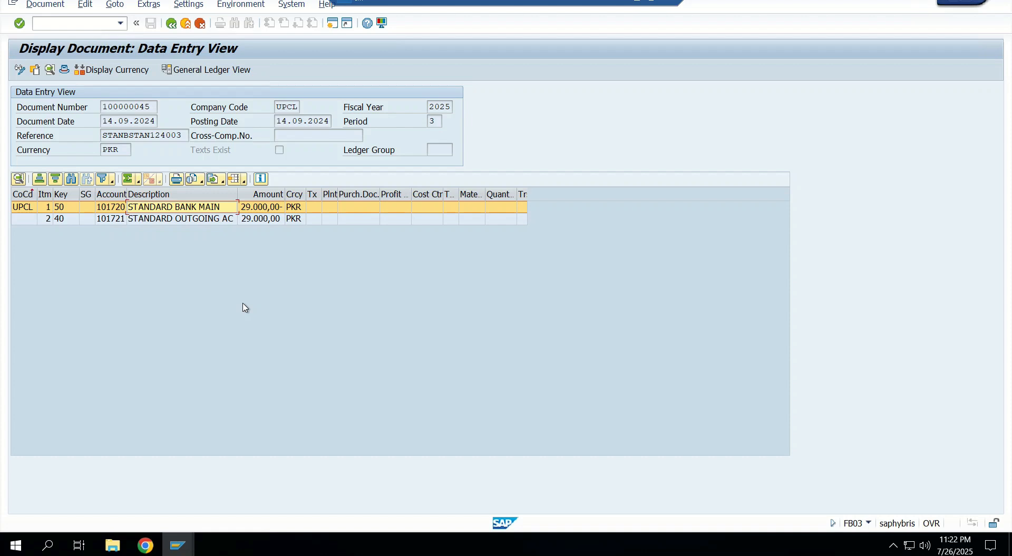
left_click(171, 24)
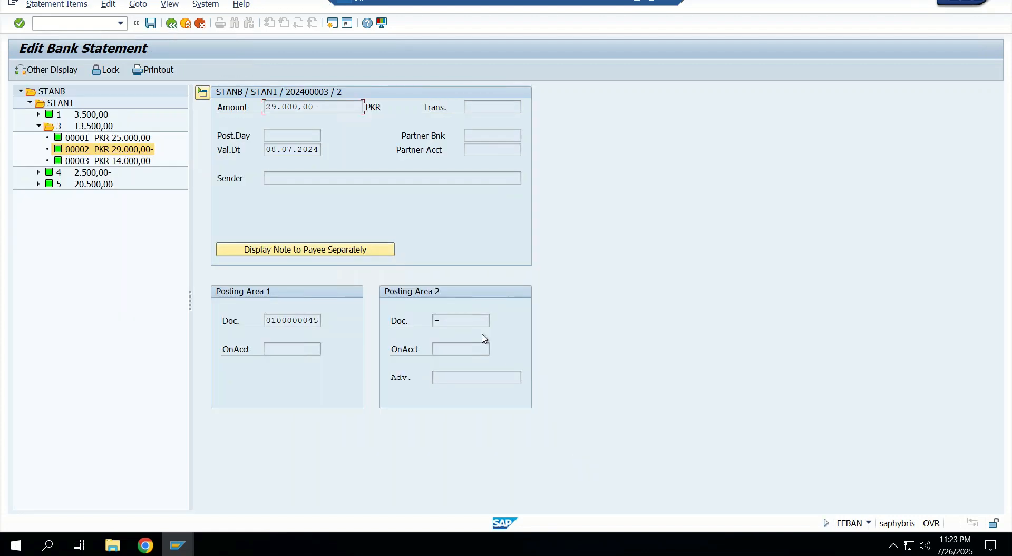
- Restore the Edit Bank Statement window to a smaller size, enlarge it and place it beside the Display Bank Statement Item details
left_click(969, 3)
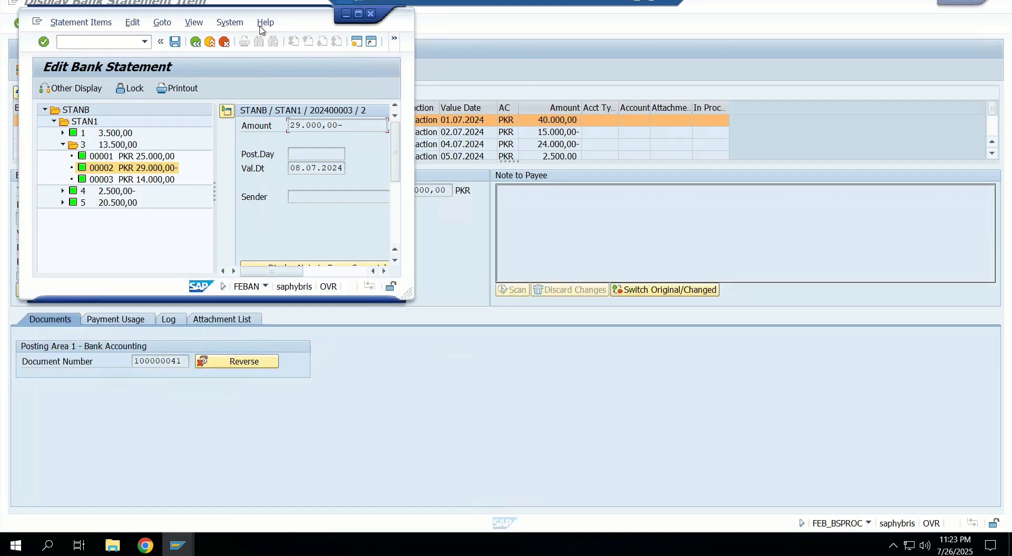
left_click_drag(301, 20, 755, 55)
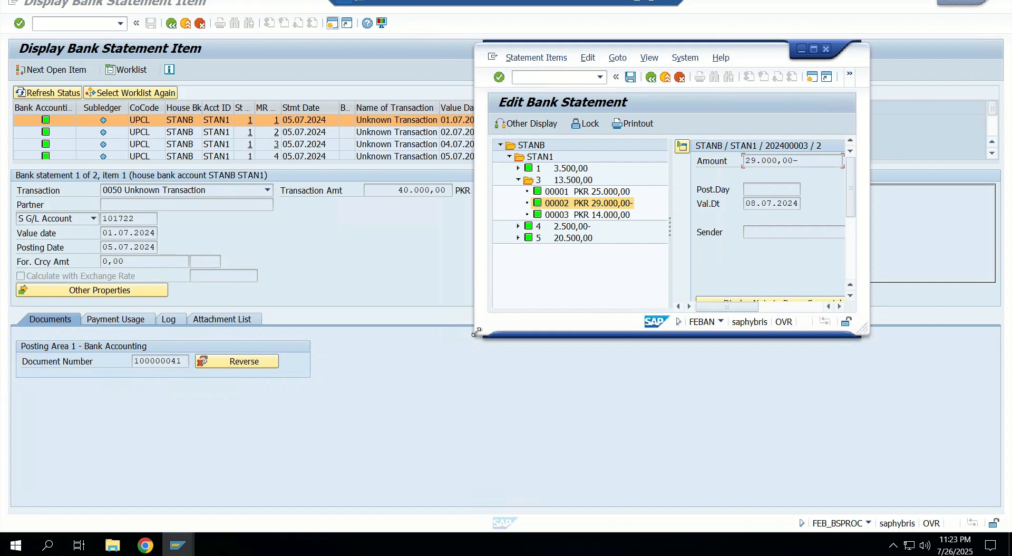
left_click_drag(442, 370, 256, 511)
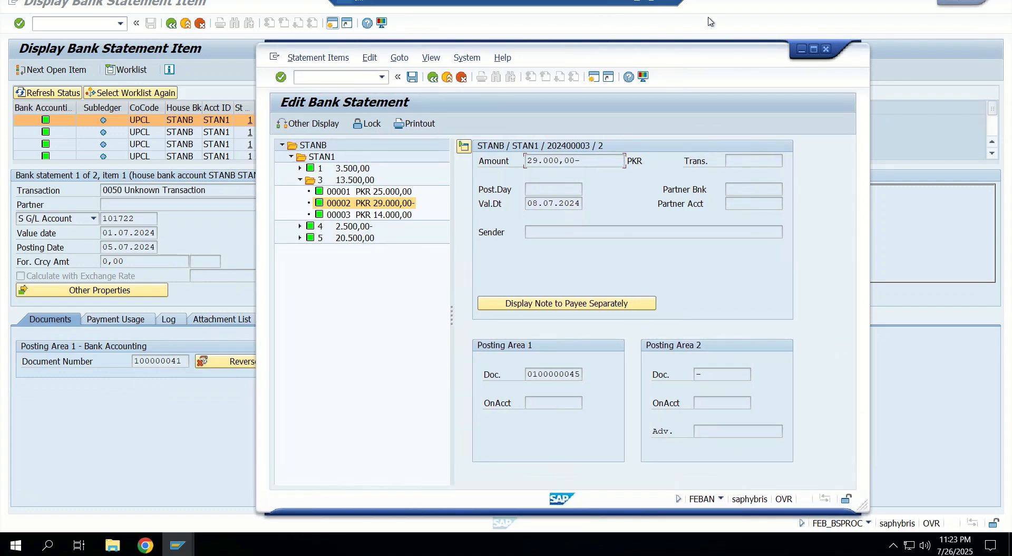
left_click_drag(352, 47, 458, 12)
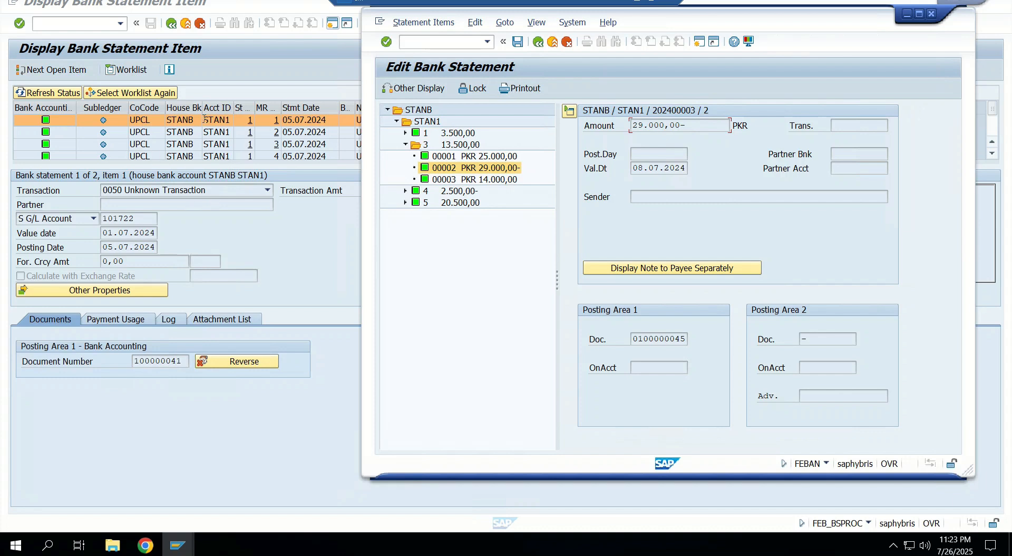
- Compare the statement items in the Edit Bank Statement tree with the Display Bank Statement Item list
left_click(482, 166)
left_click(491, 159)
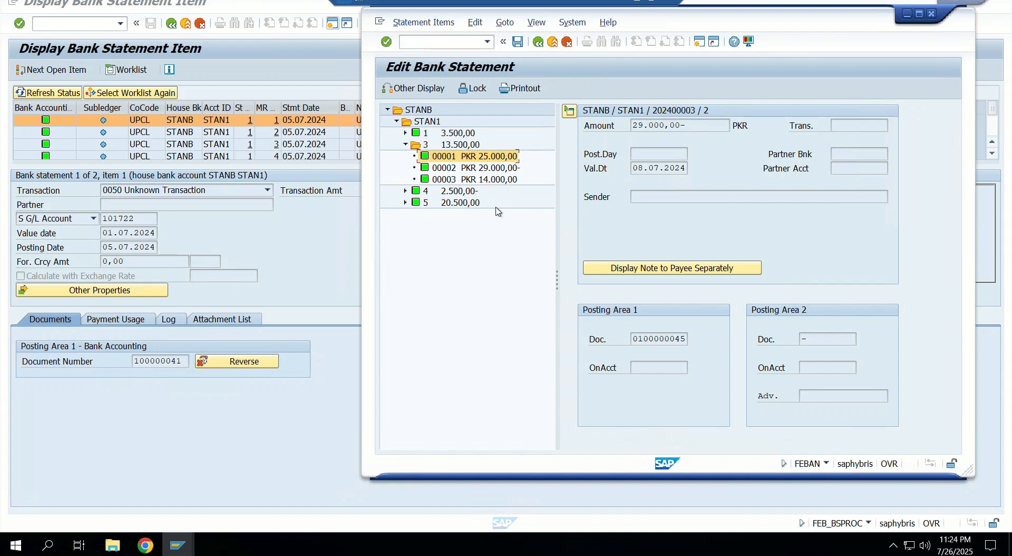
left_click(457, 191)
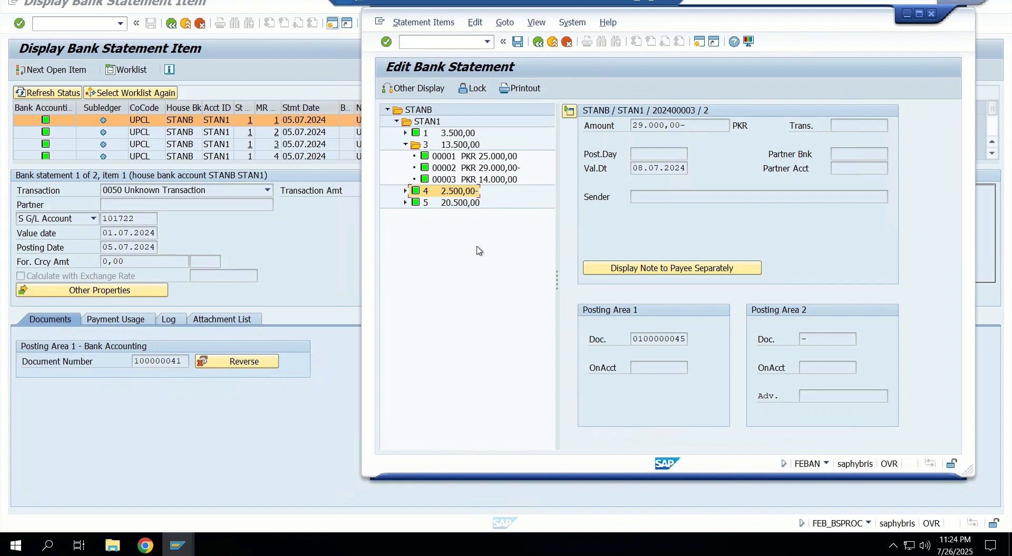
left_click(502, 275)
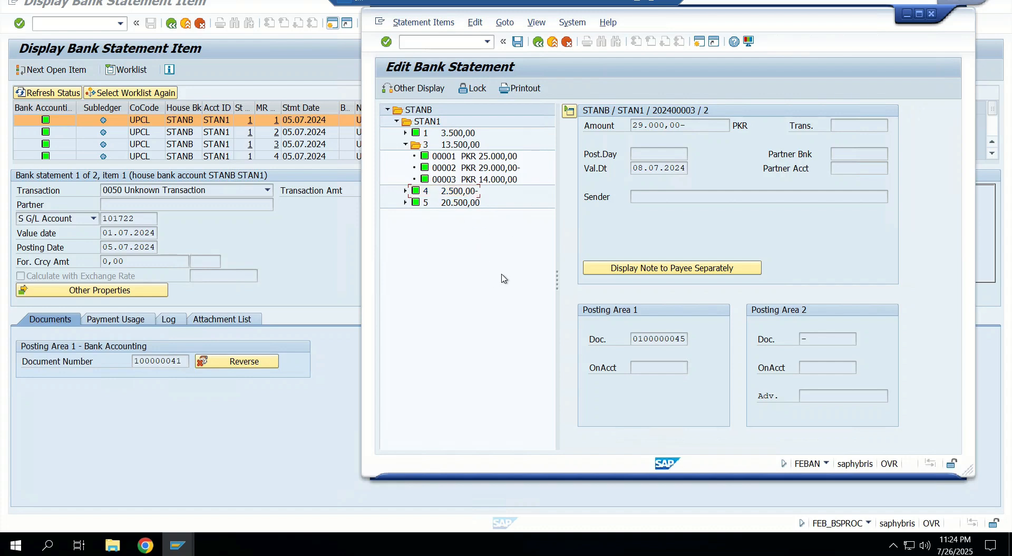